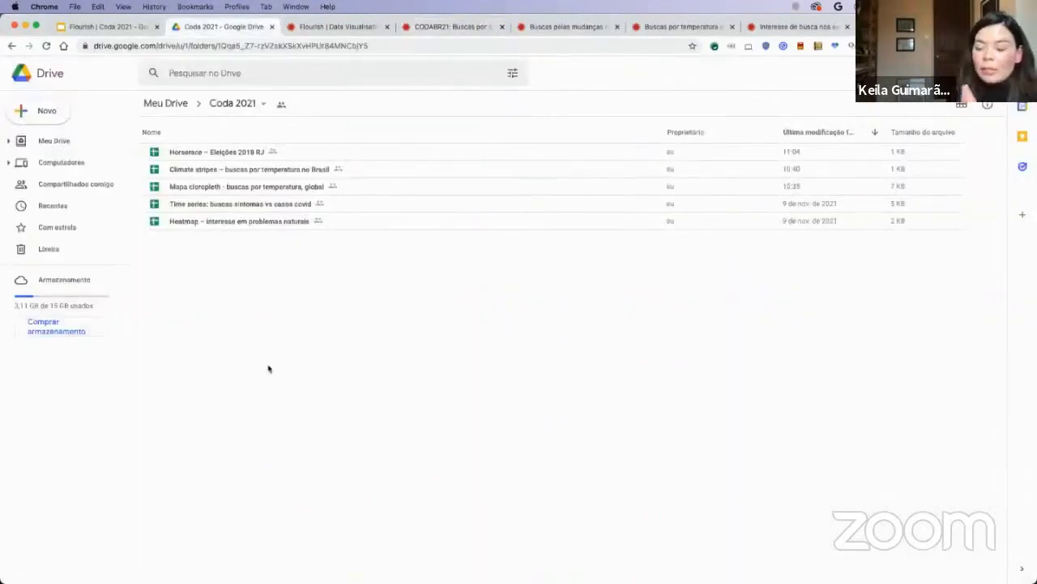
# - Open the "Time series: buscas sintomas vs casos covid" spreadsheet and review its "novos casos" and "sintomas covid" columns
pyautogui.click(270, 206)
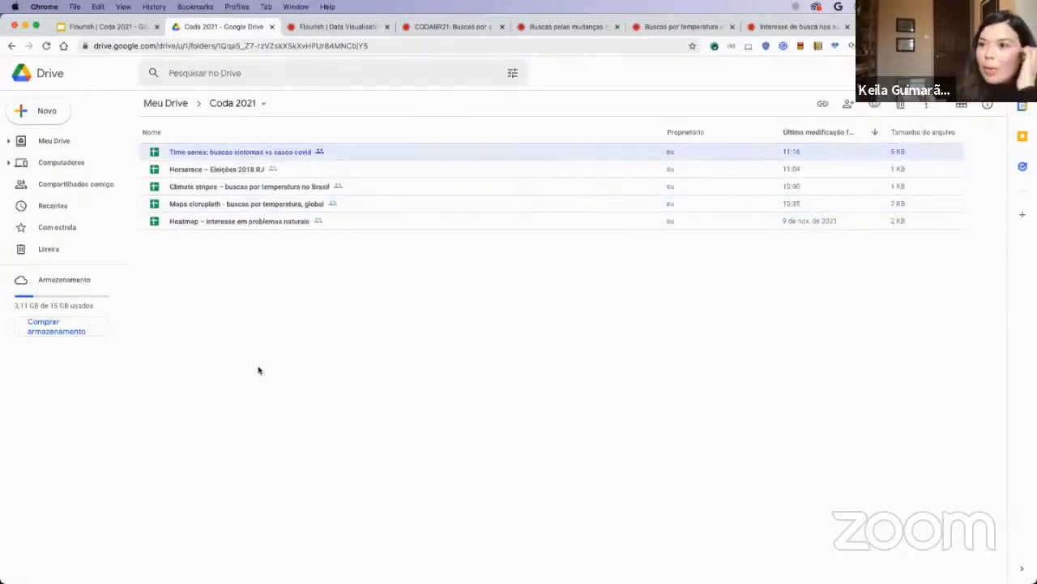
pyautogui.doubleClick(298, 153)
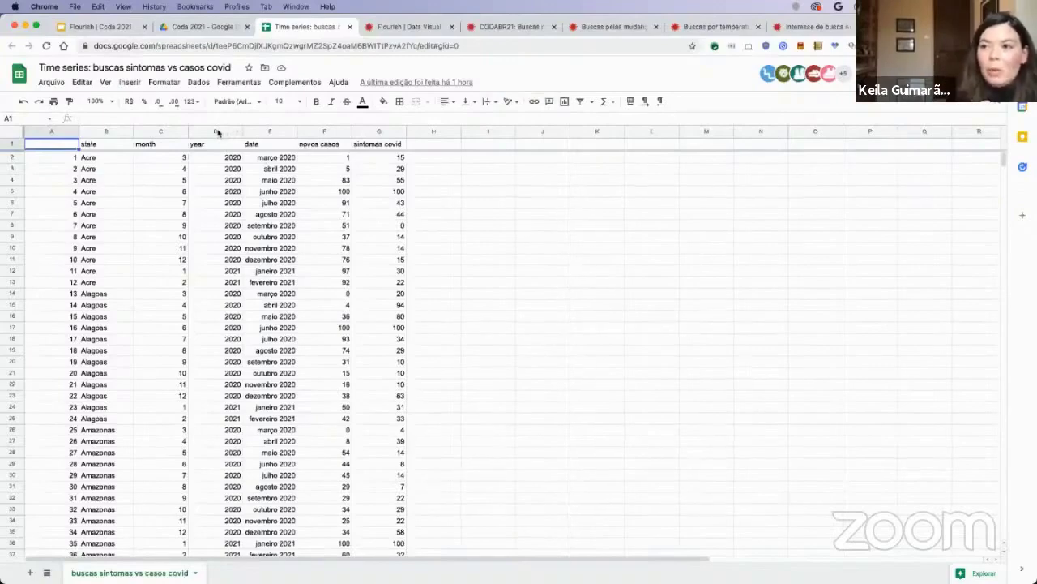
pyautogui.click(220, 132)
pyautogui.click(329, 131)
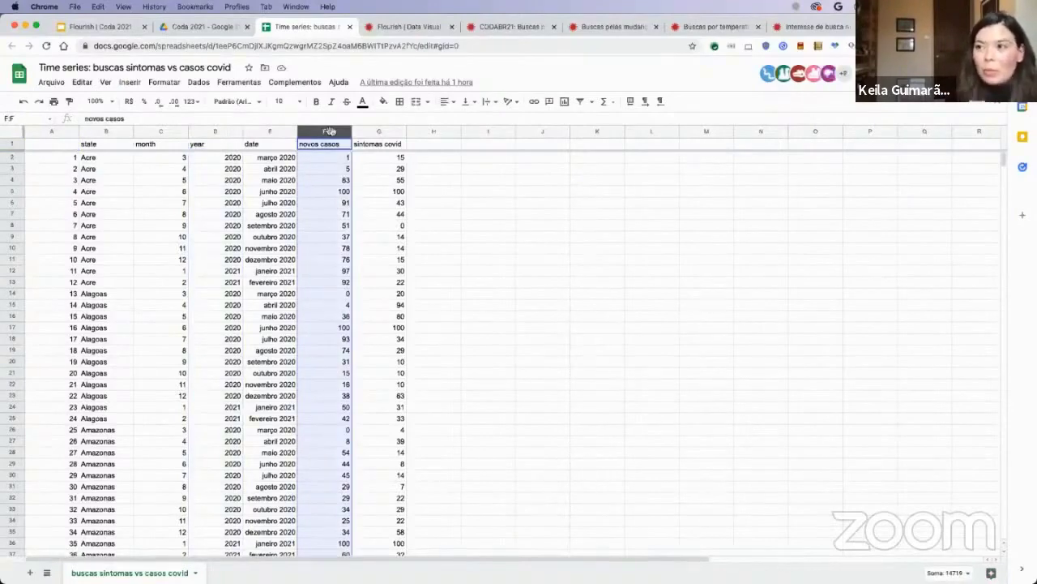
pyautogui.click(377, 131)
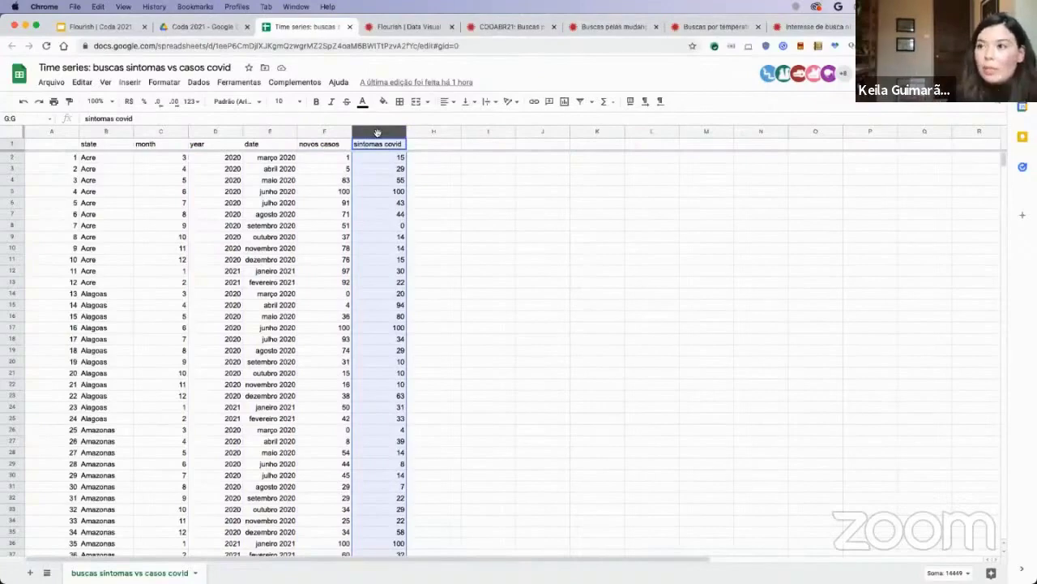
pyautogui.click(297, 285)
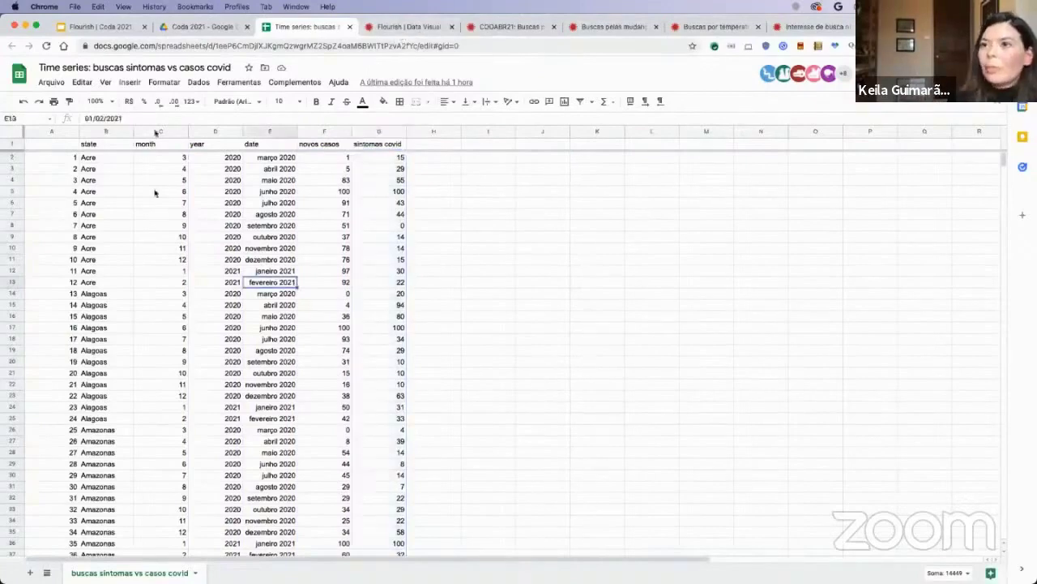
# - Copy the full columns A to G of the spreadsheet
pyautogui.click(62, 132)
pyautogui.moveTo(306, 143); pyautogui.dragTo(374, 146)
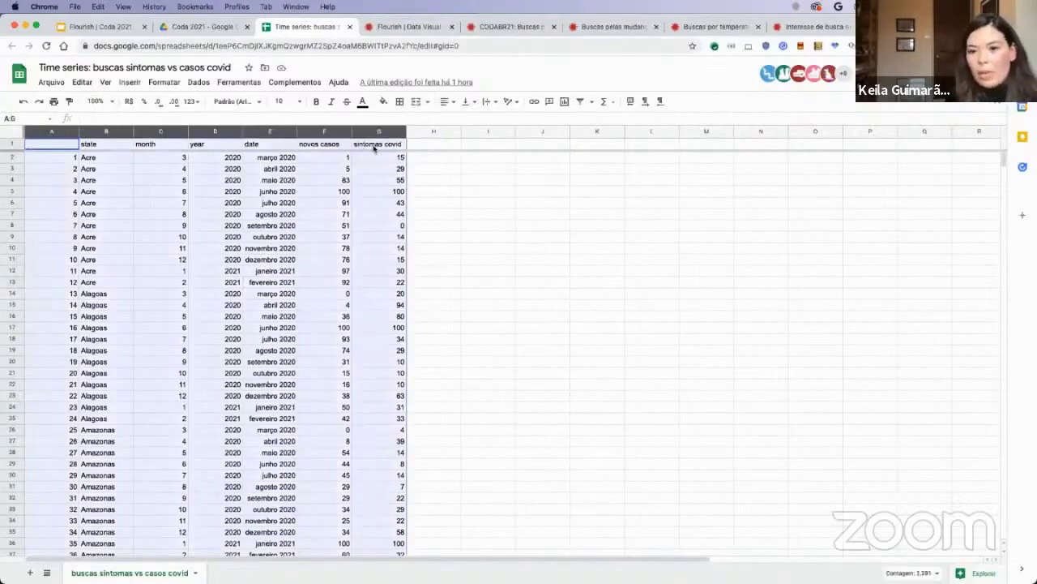
pyautogui.hotkey('ctrl', 'c')
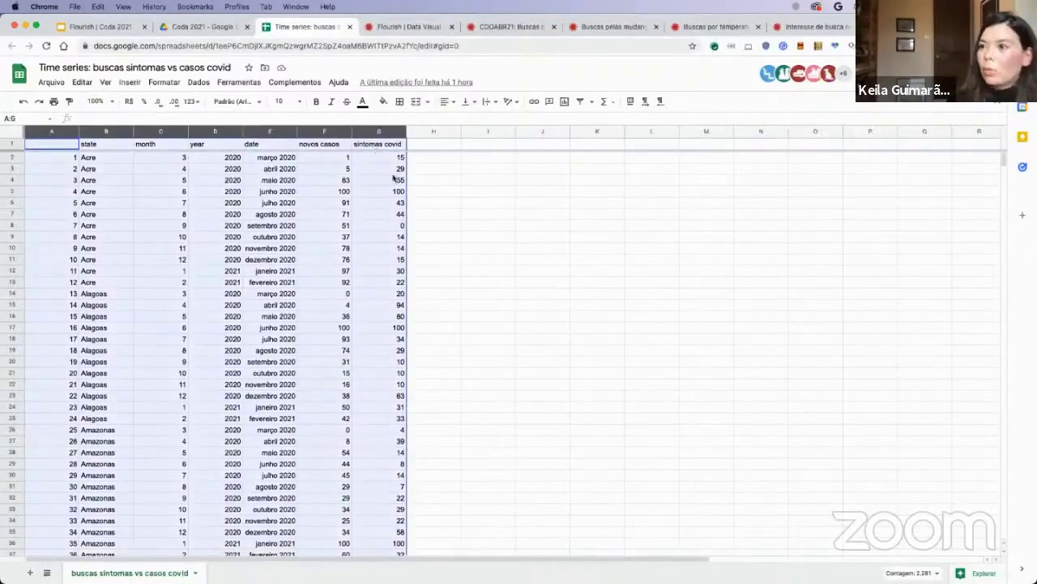
pyautogui.click(381, 168)
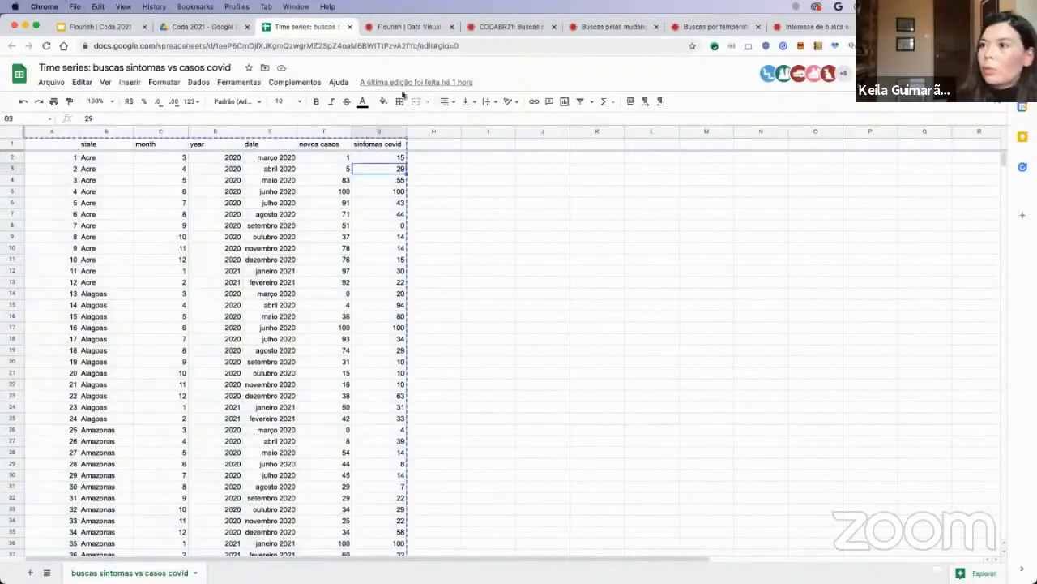
# - Switch to the Flourish projects page and start a new visualisation
pyautogui.click(410, 30)
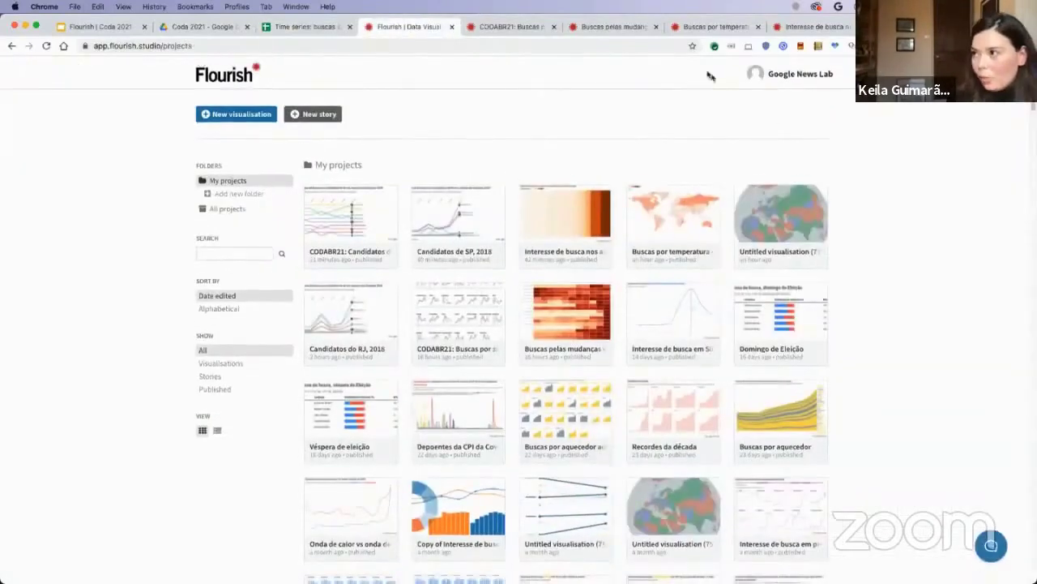
pyautogui.moveTo(787, 77)
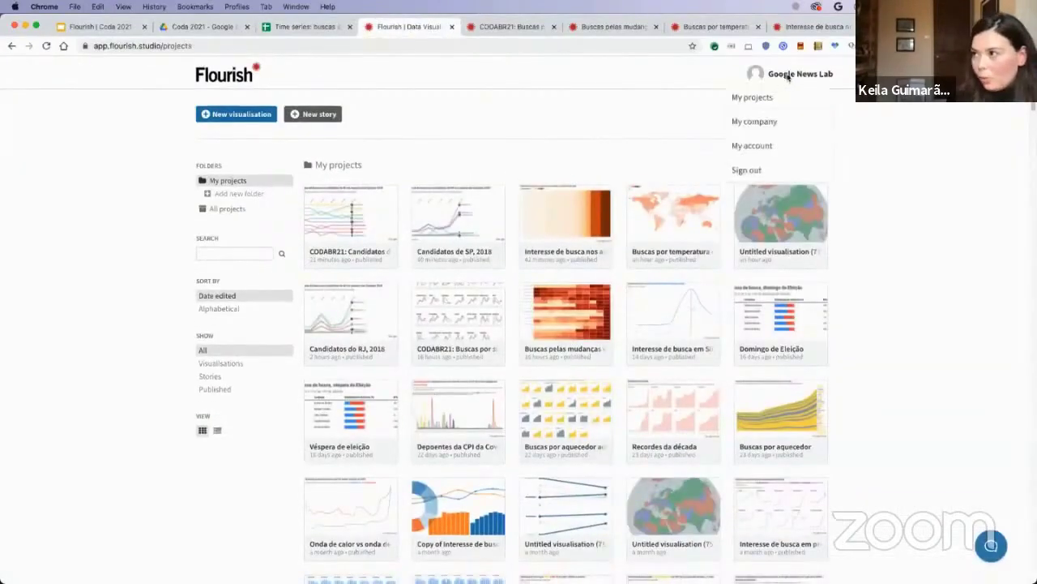
pyautogui.click(236, 116)
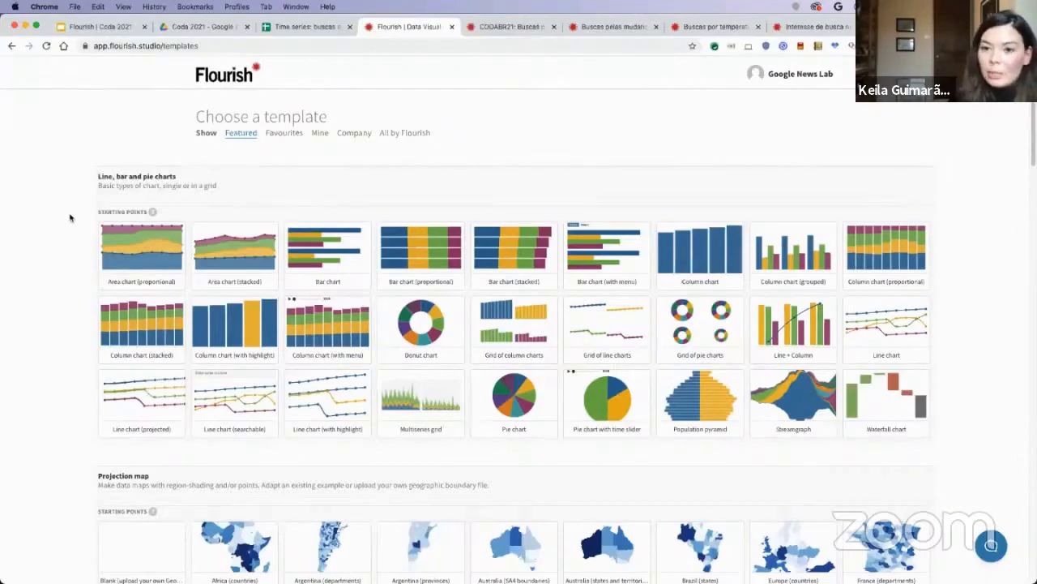
# - Examine the featured chart templates, from line, bar and pie charts through maps, scatter, heatmap, line chart race and tables
pyautogui.scroll(-2, 70, 217)
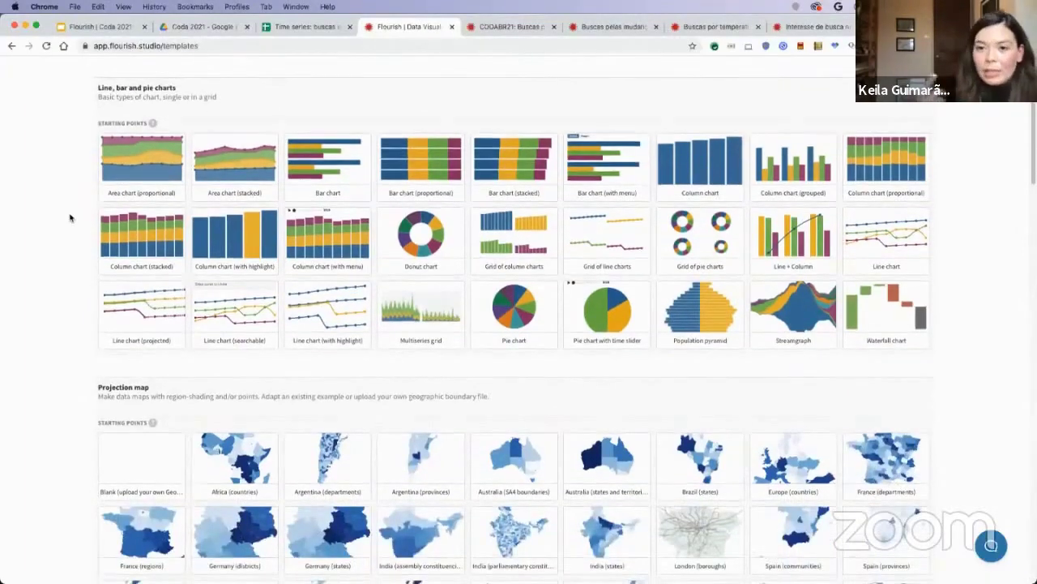
pyautogui.scroll(-5, 69, 218)
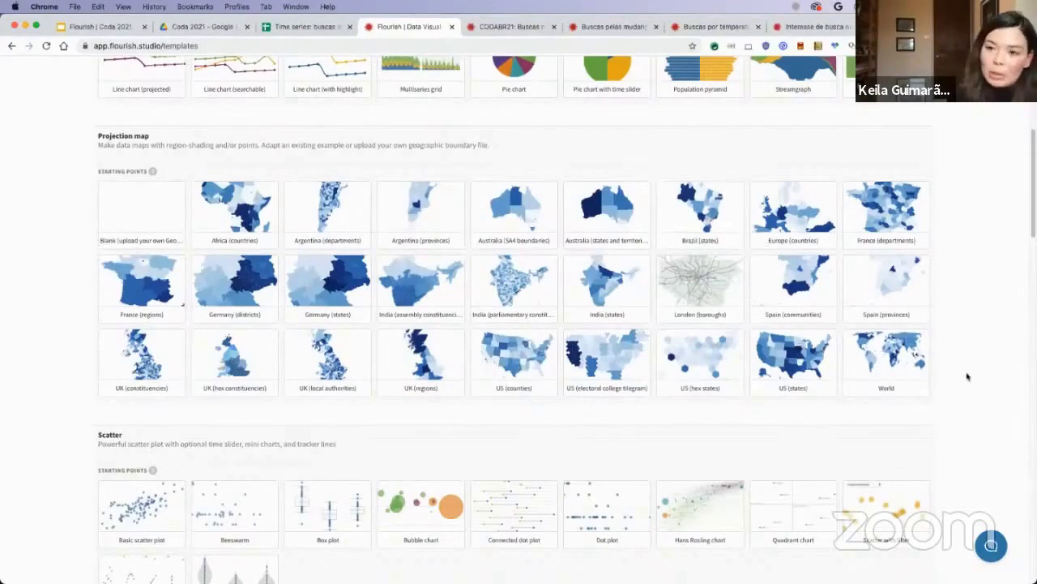
pyautogui.scroll(-5, 967, 376)
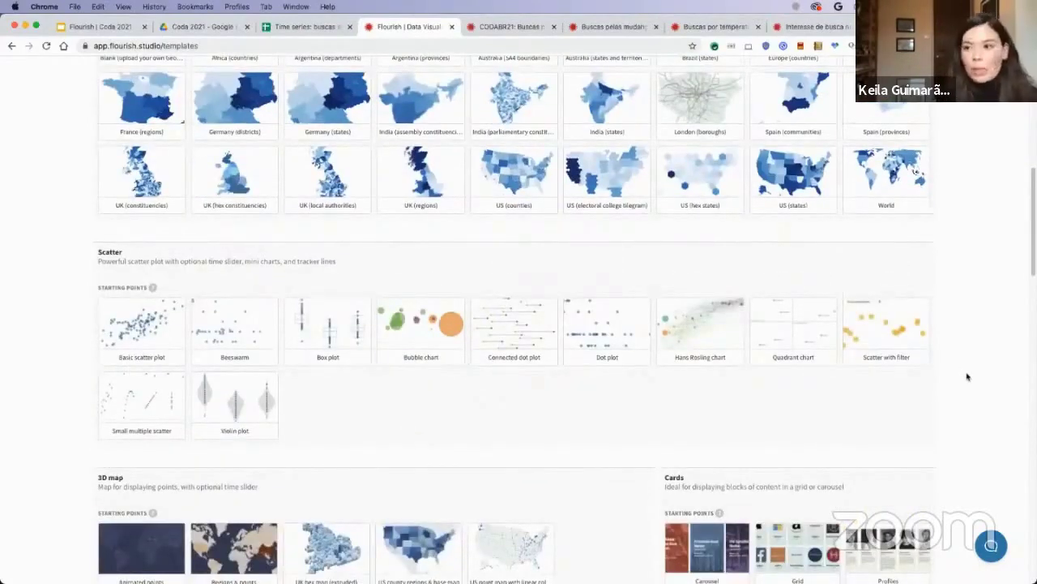
pyautogui.scroll(-6, 967, 376)
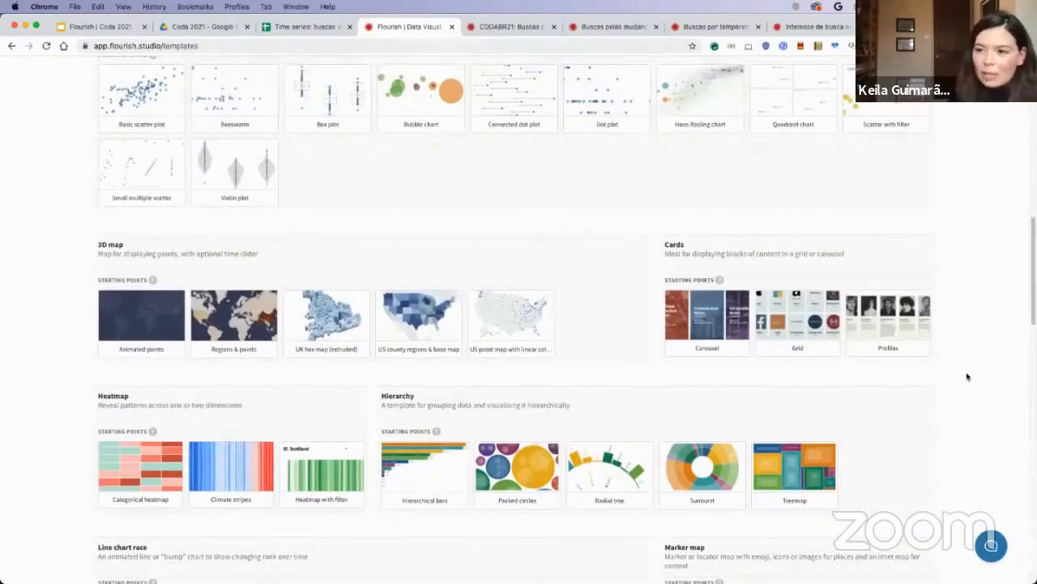
pyautogui.scroll(-4, 967, 376)
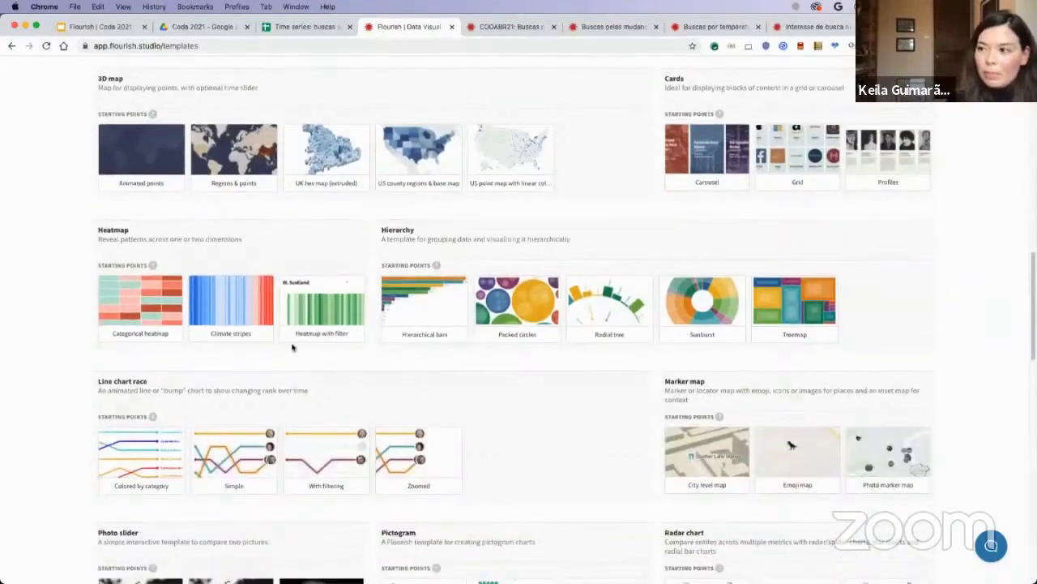
pyautogui.scroll(-7, 462, 416)
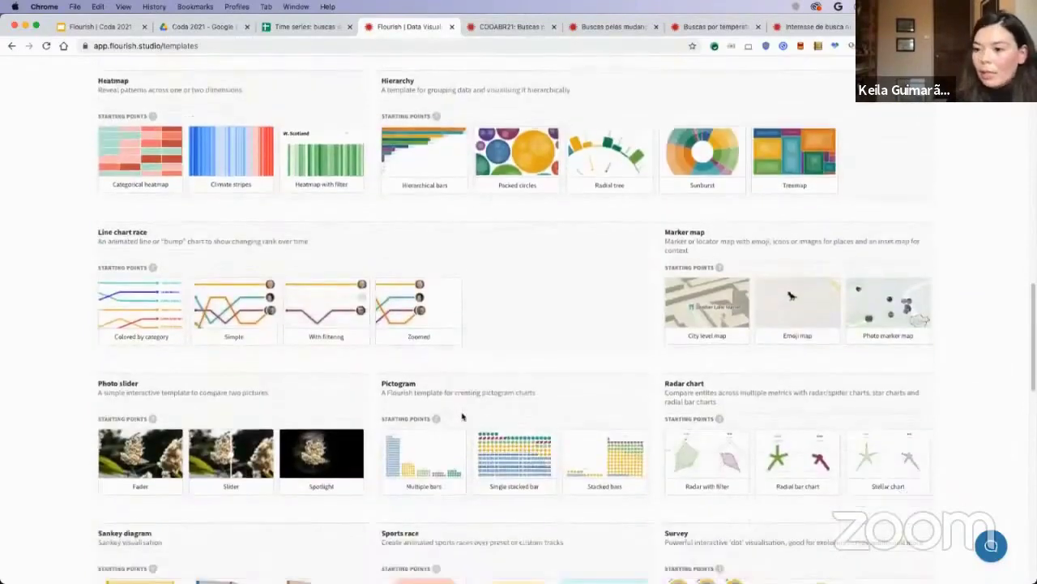
pyautogui.scroll(-9, 462, 413)
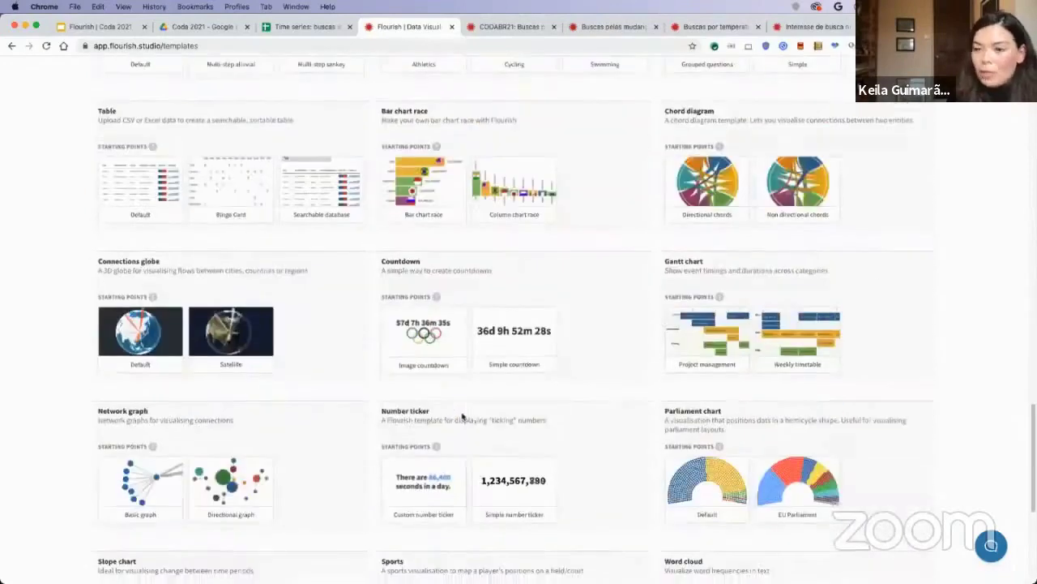
pyautogui.scroll(11, 462, 413)
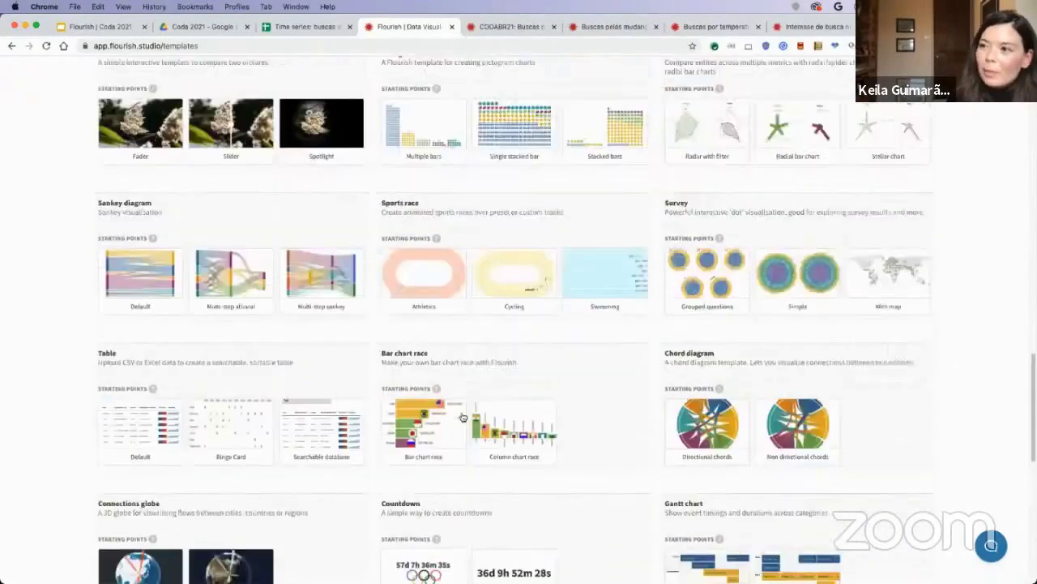
pyautogui.scroll(16, 462, 417)
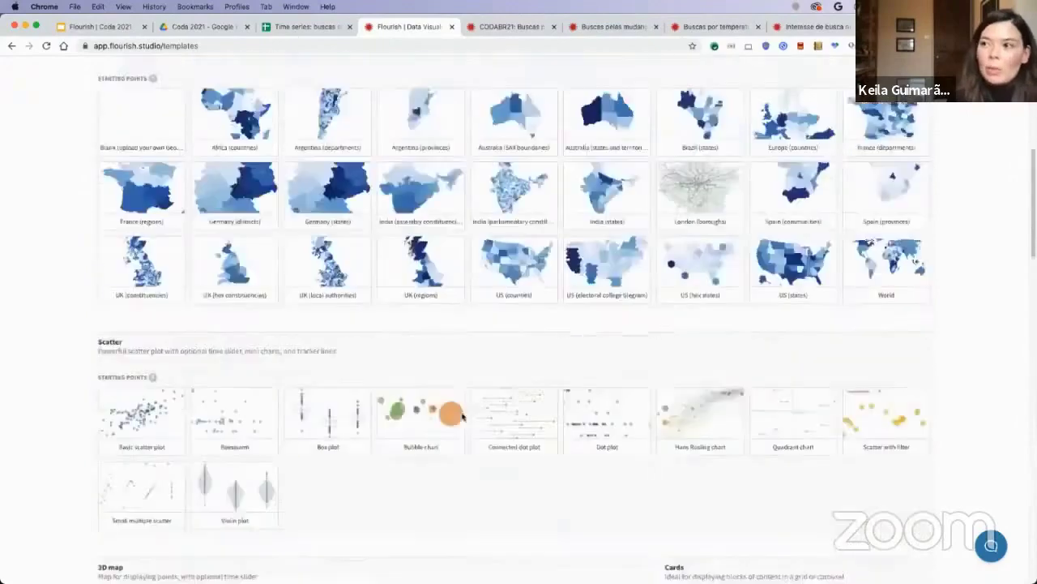
pyautogui.scroll(7, 462, 417)
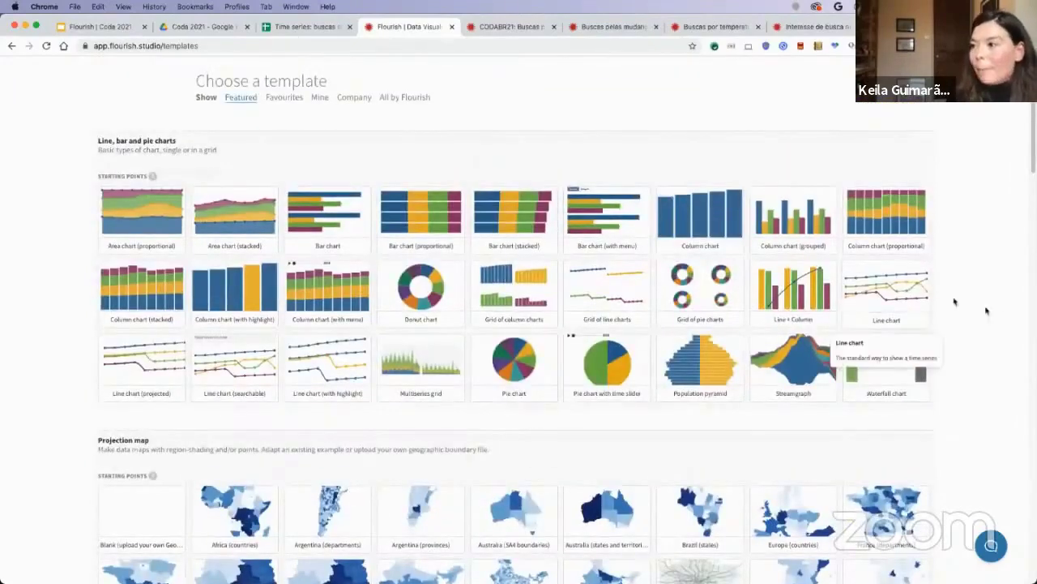
# - Create a visualisation from the "Grid of line charts" template and show its data table
pyautogui.click(608, 301)
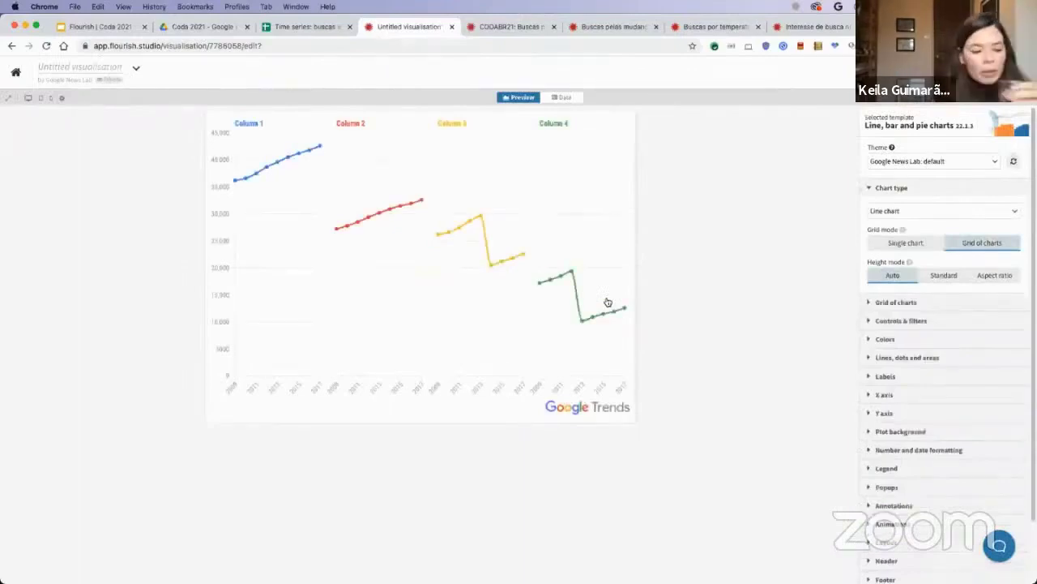
pyautogui.click(562, 97)
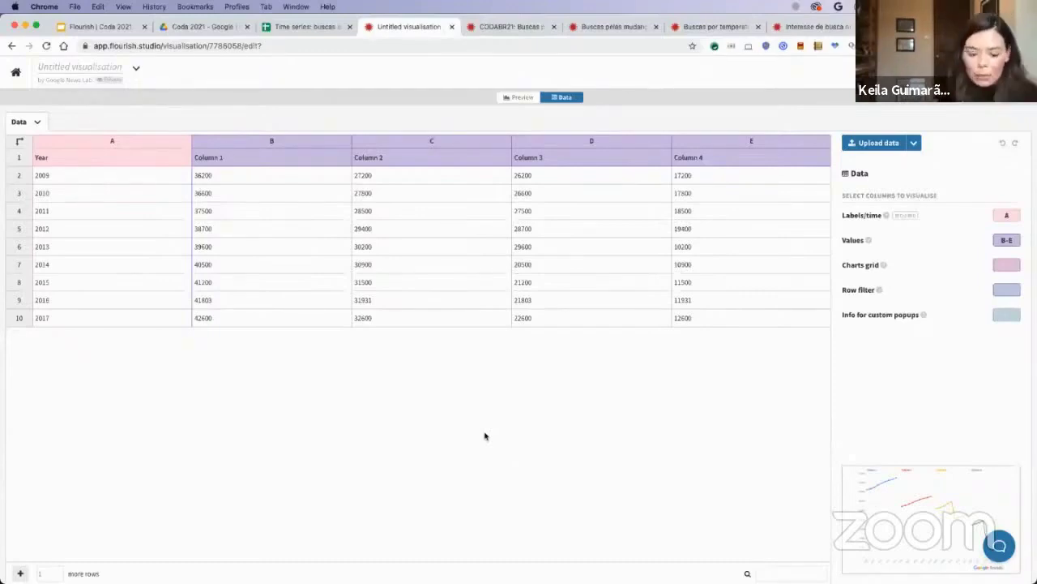
# - Clear all the sample data from the visualisation's data table
pyautogui.press('super+a')
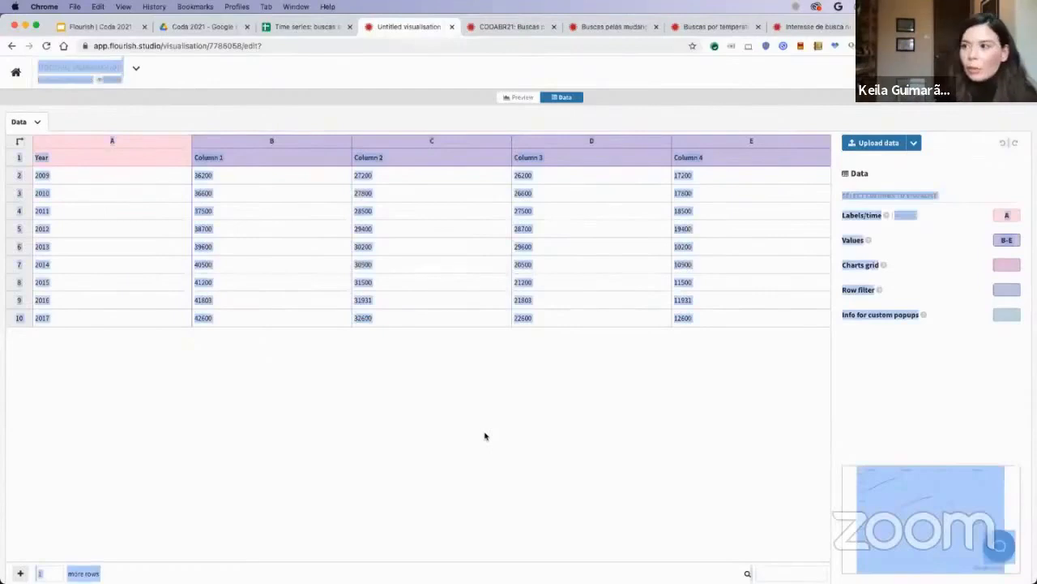
pyautogui.click(456, 350)
pyautogui.click(448, 314)
pyautogui.press('super+a')
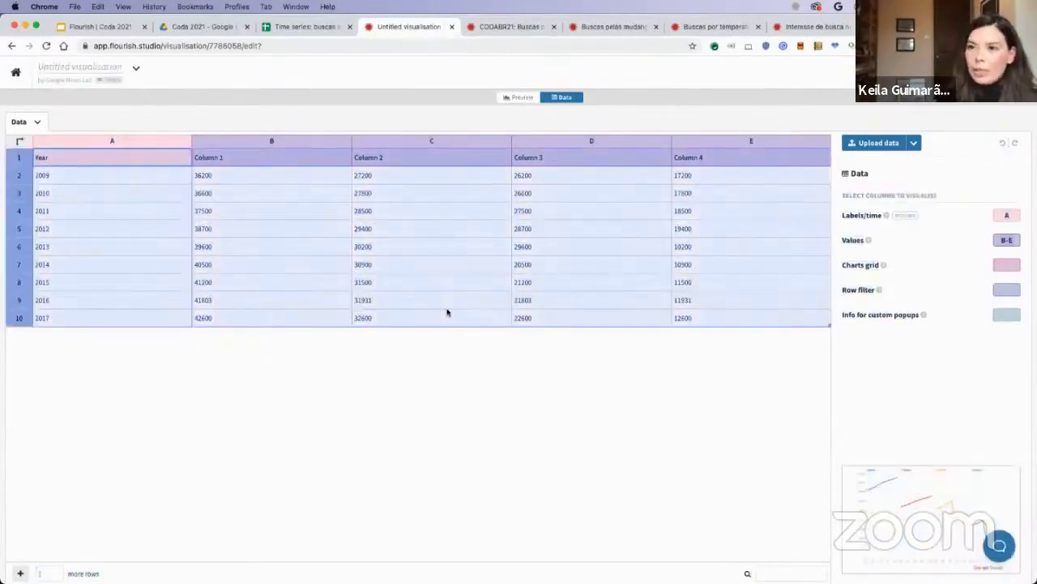
pyautogui.press('BackSpace')
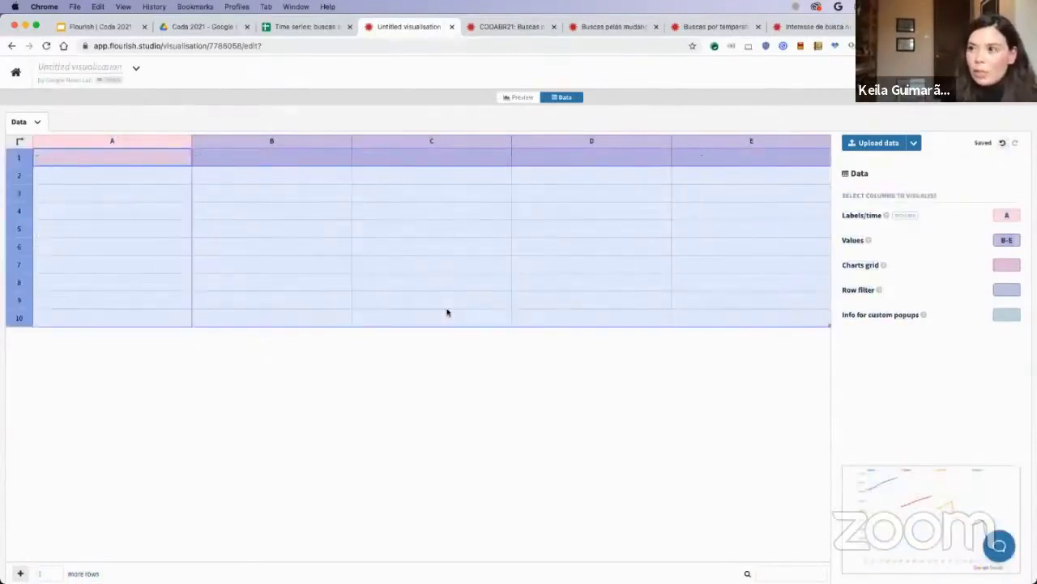
# - Copy the filled rows of columns A to G, headers included, from the Covid spreadsheet into the Flourish data table starting at A1
pyautogui.click(180, 158)
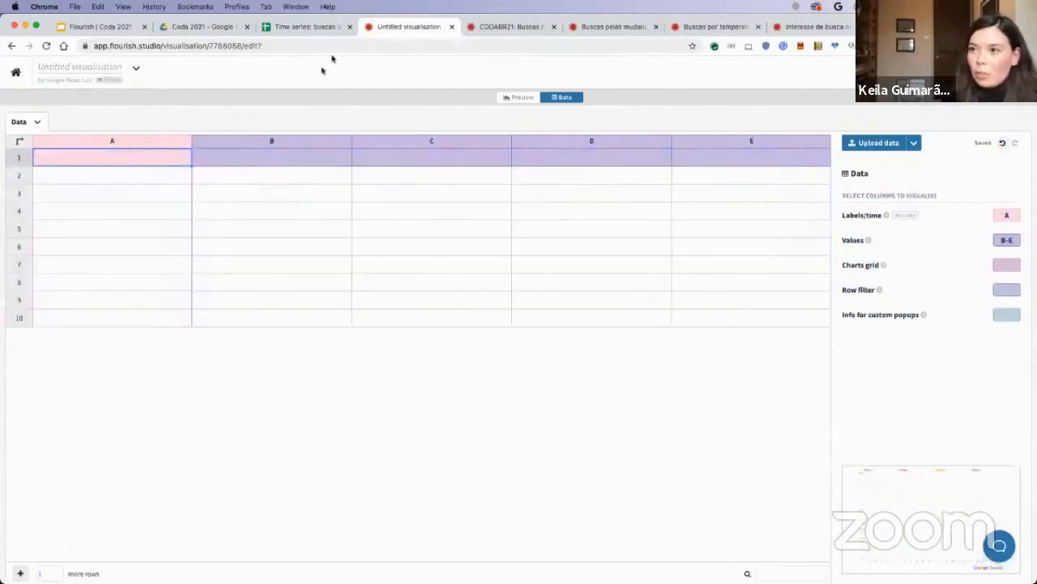
pyautogui.click(309, 28)
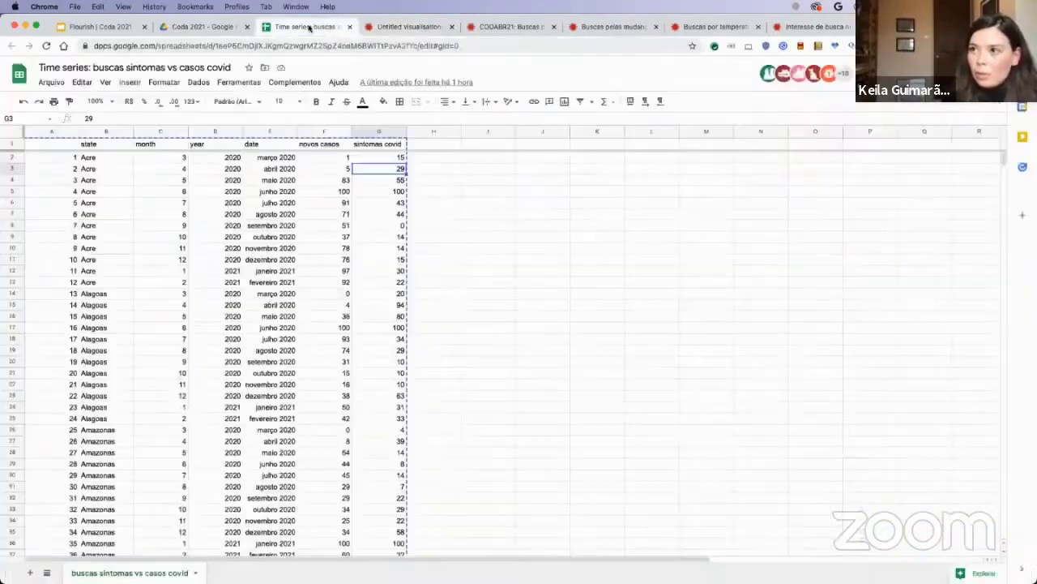
pyautogui.click(68, 143)
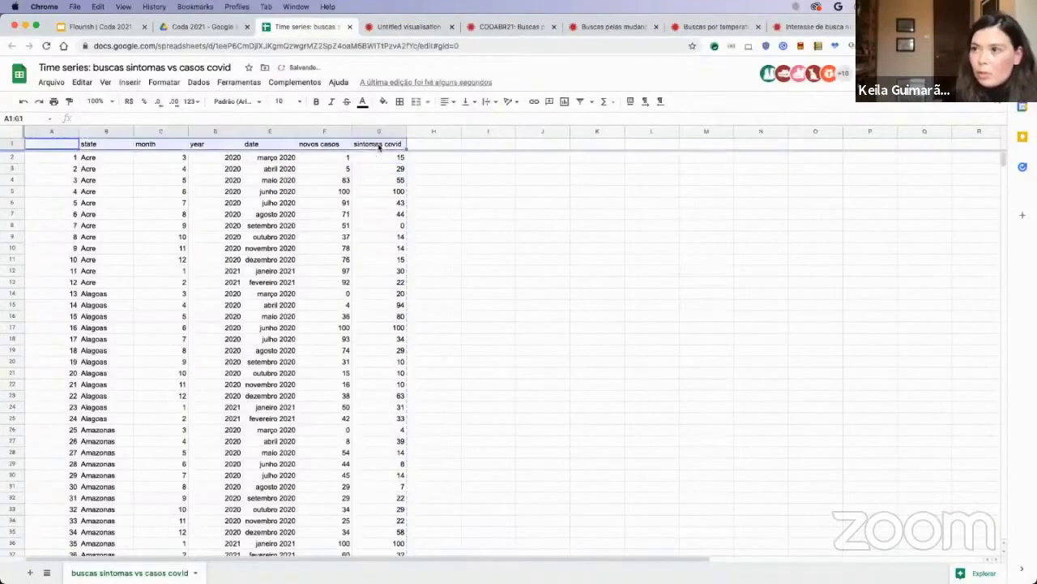
pyautogui.keyDown('shift'); pyautogui.click(374, 152); pyautogui.keyUp('shift')
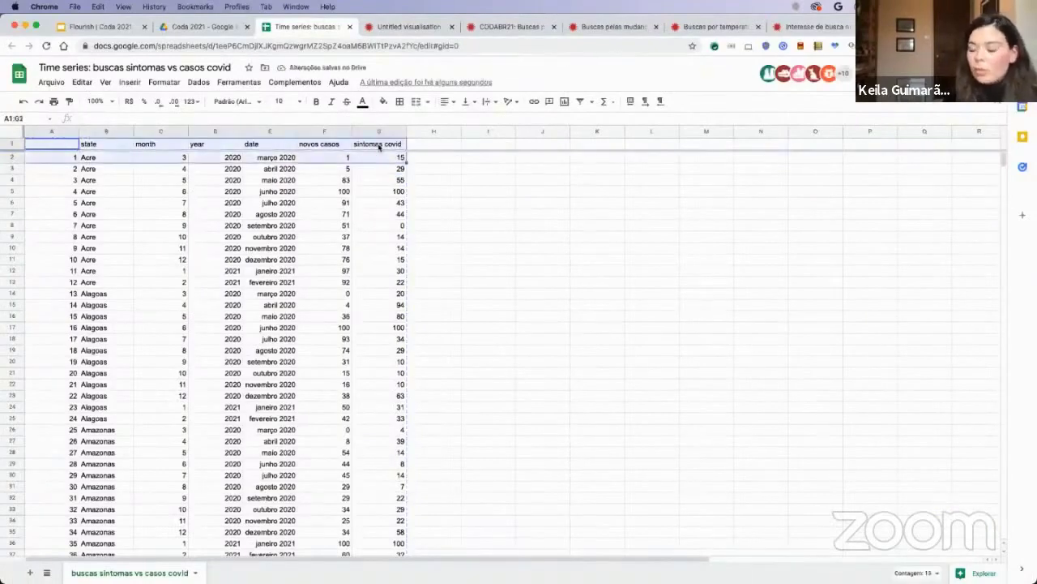
pyautogui.hotkey('ctrl', 'shift', 'Down')
pyautogui.hotkey('ctrl', 'c')
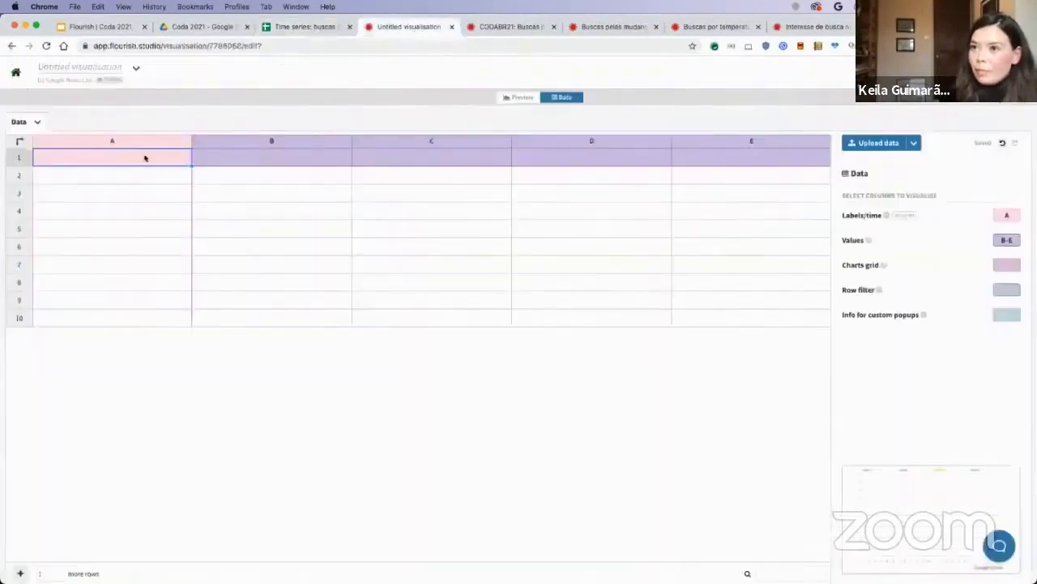
pyautogui.press('super+v')
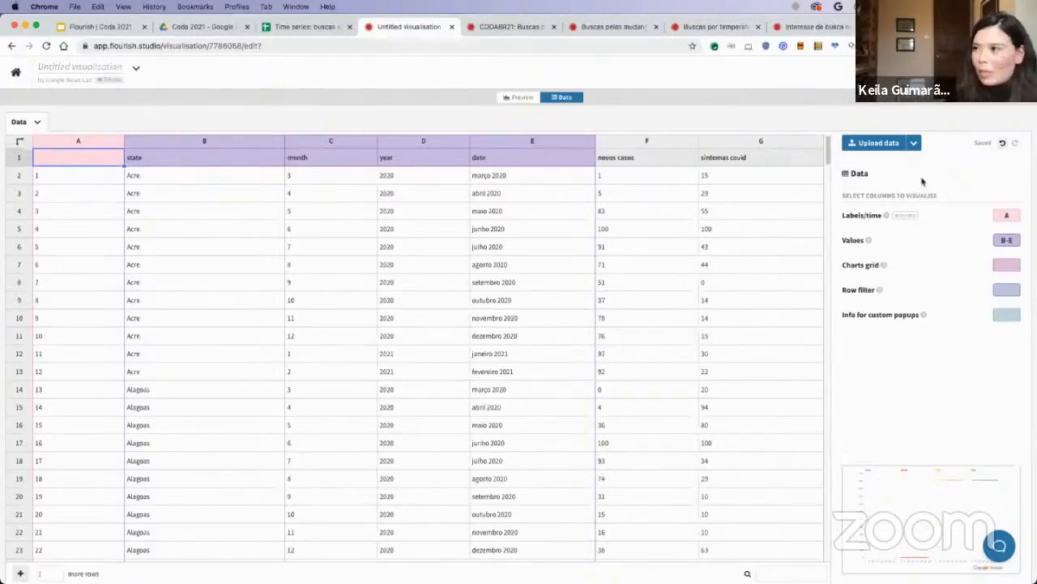
# - Set the Labels/time column of the visualisation to E
pyautogui.click(850, 216)
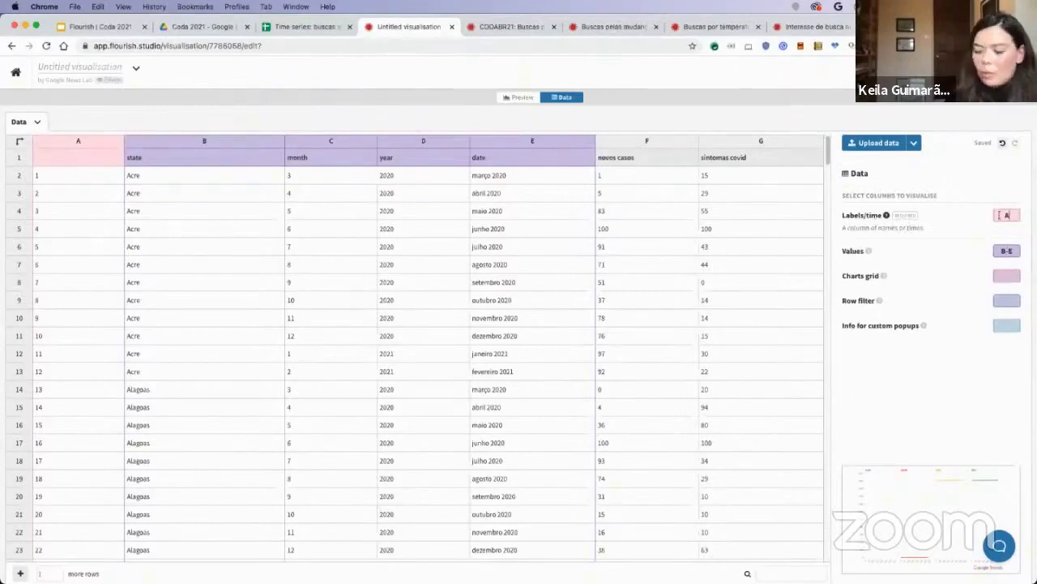
pyautogui.press('BackSpace')
pyautogui.write('E')
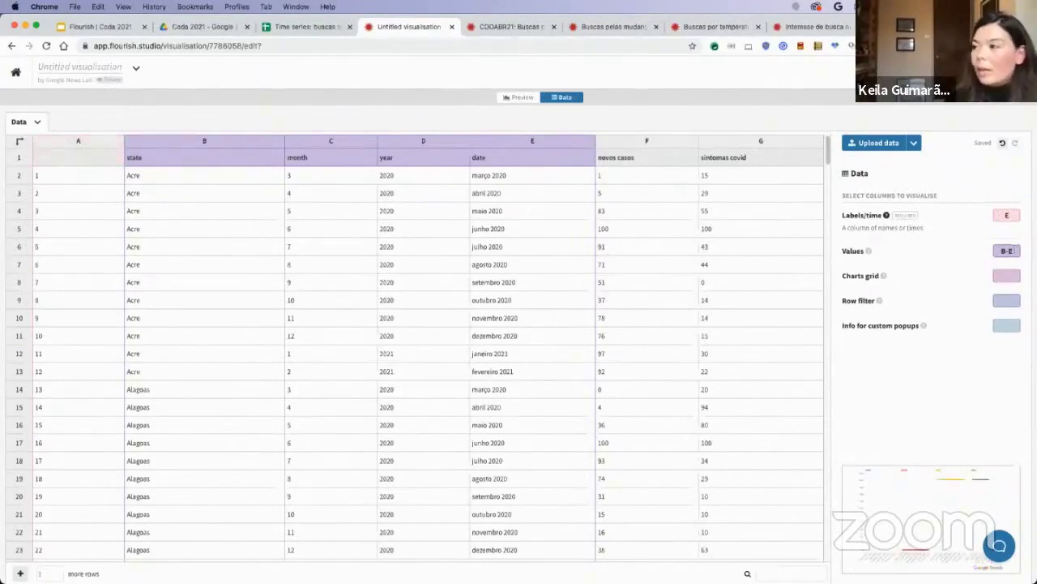
# - Set the Values columns of the visualisation to F and G, the new cases and Covid symptom searches
pyautogui.click(1012, 250)
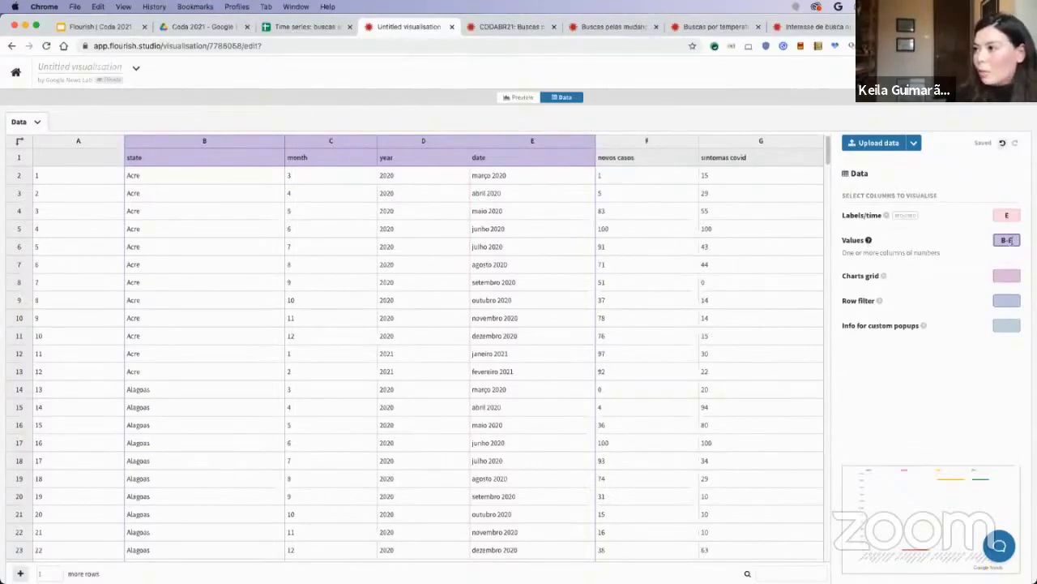
pyautogui.click(1009, 239)
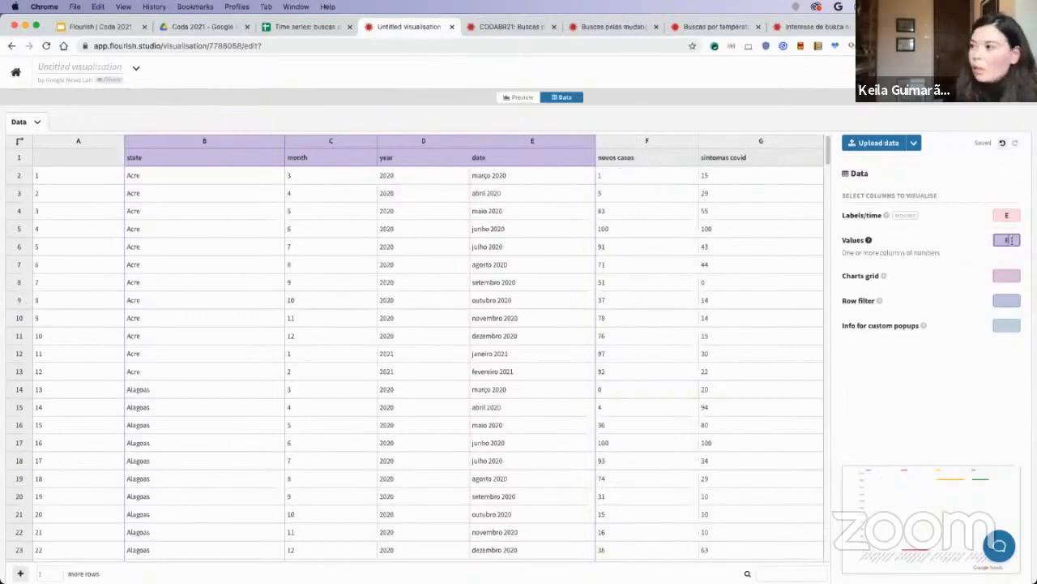
pyautogui.write('F,G')
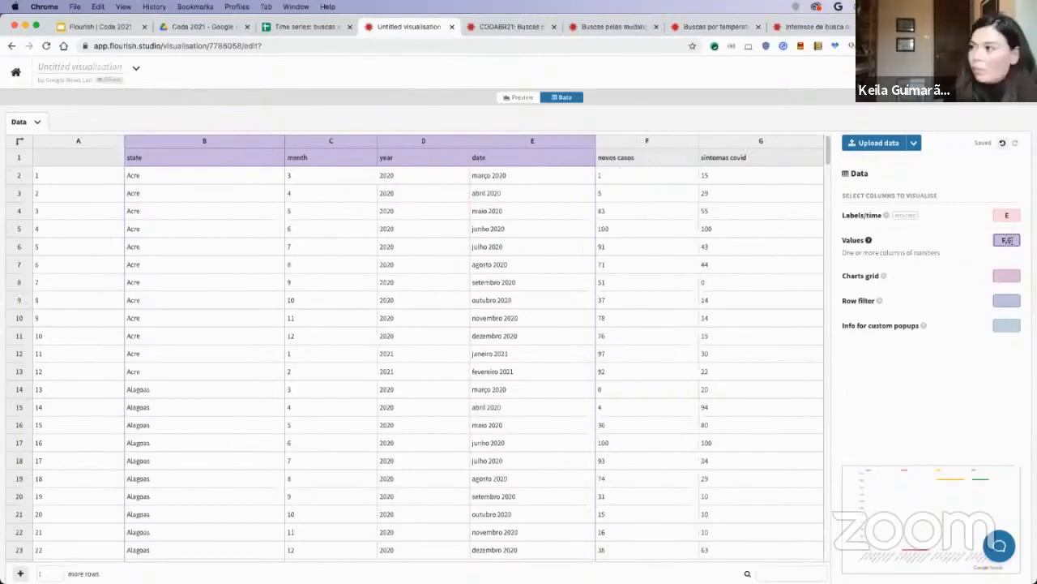
pyautogui.click(995, 364)
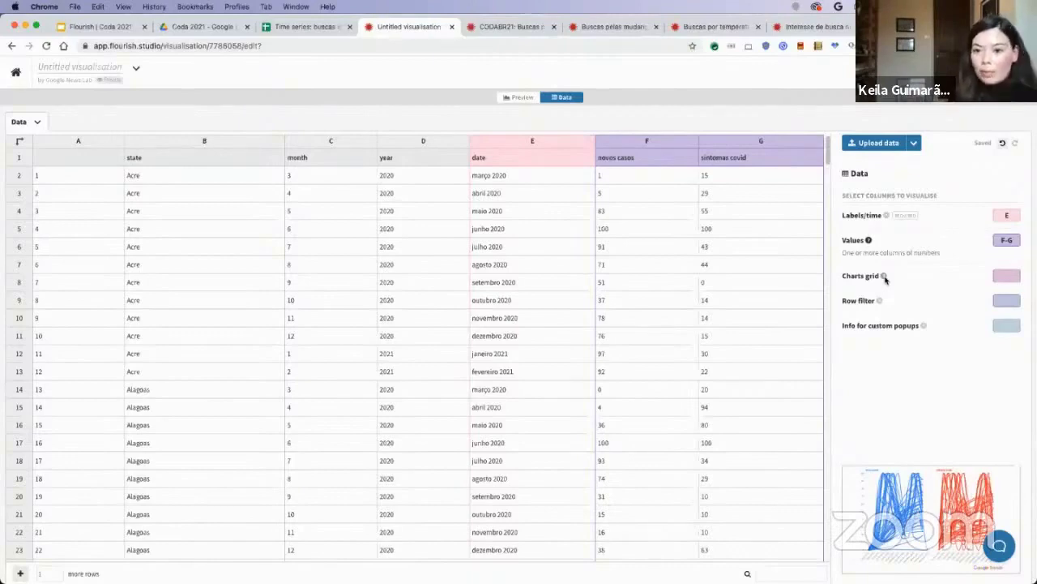
# - Check the published chart of searches versus new cases, and set the Charts grid column to B for one chart per state
pyautogui.click(224, 140)
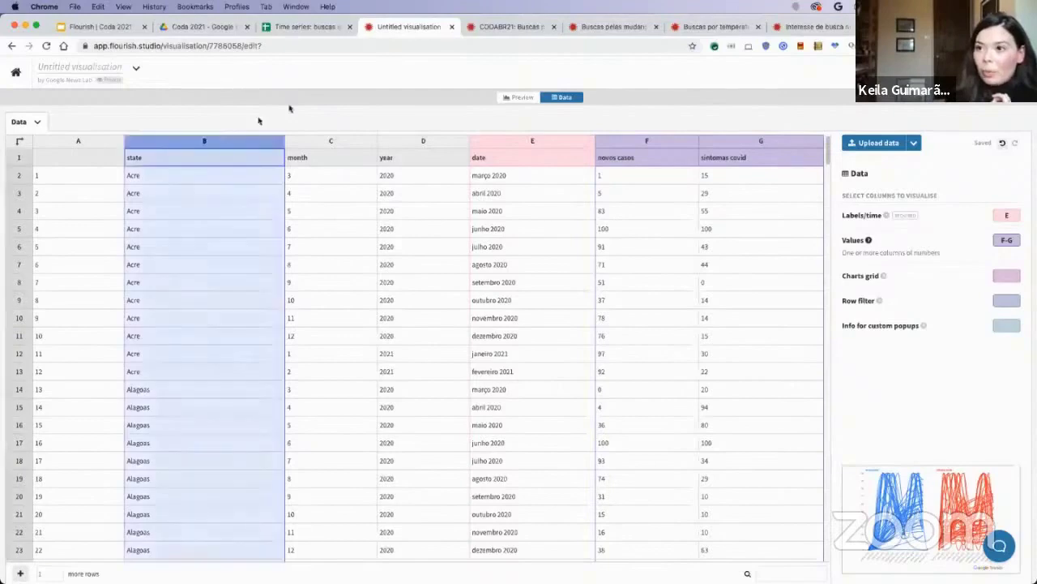
pyautogui.click(511, 28)
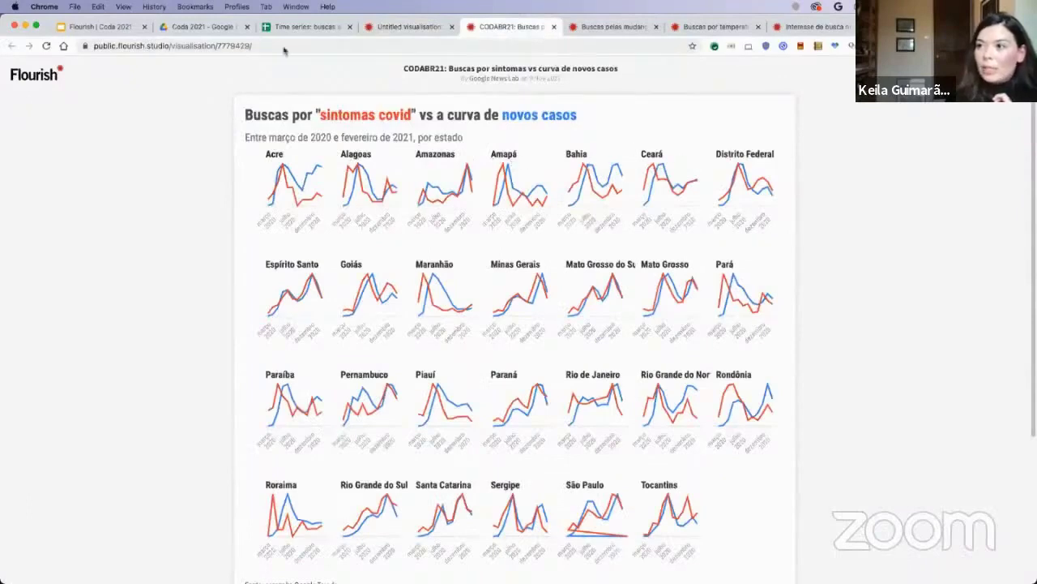
pyautogui.click(400, 28)
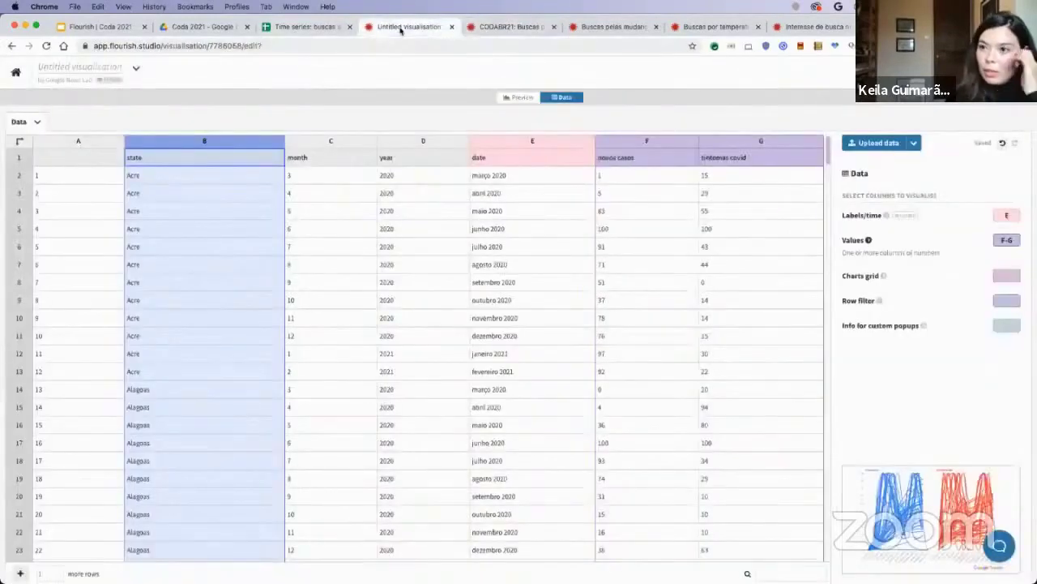
pyautogui.click(1009, 275)
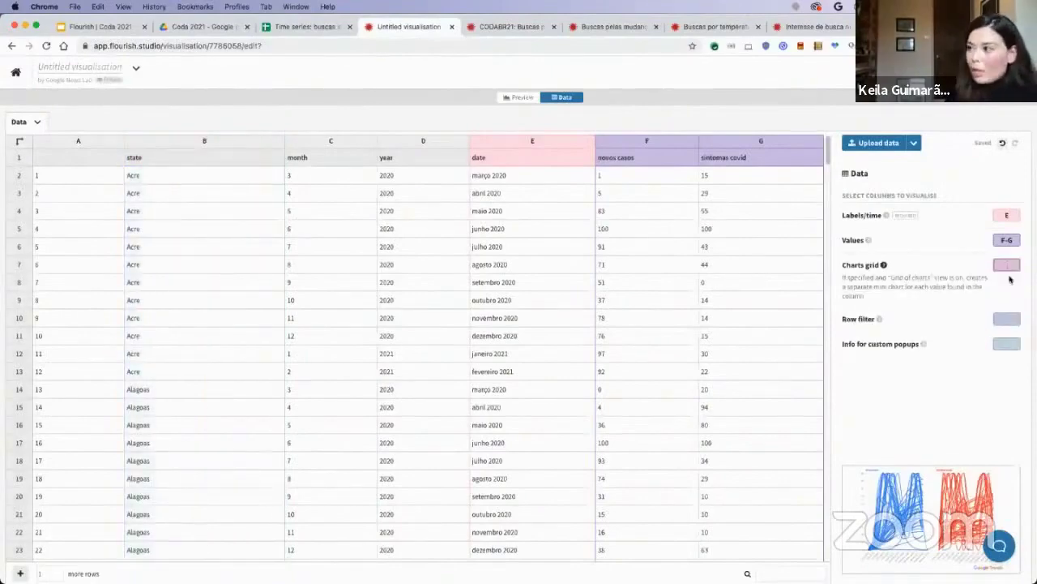
pyautogui.write('B')
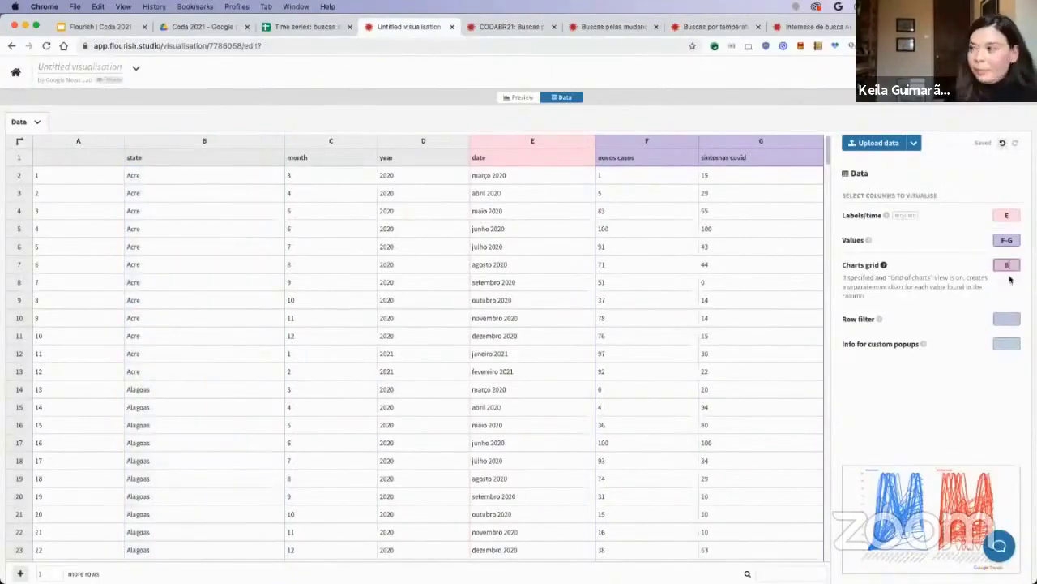
pyautogui.click(759, 123)
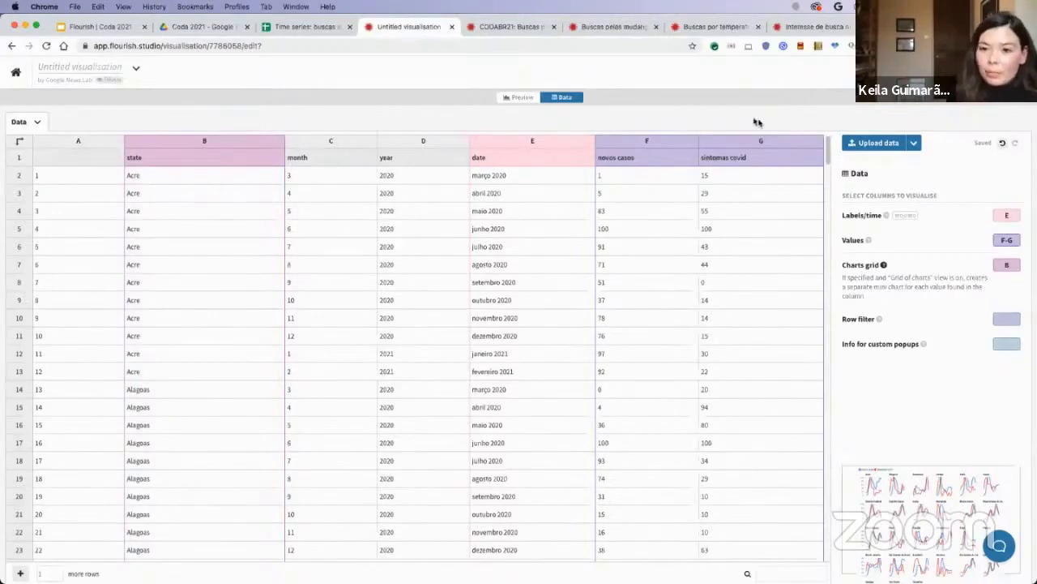
# - Preview the visualisation, show its Grid of charts settings and view the grid at mobile size
pyautogui.click(522, 97)
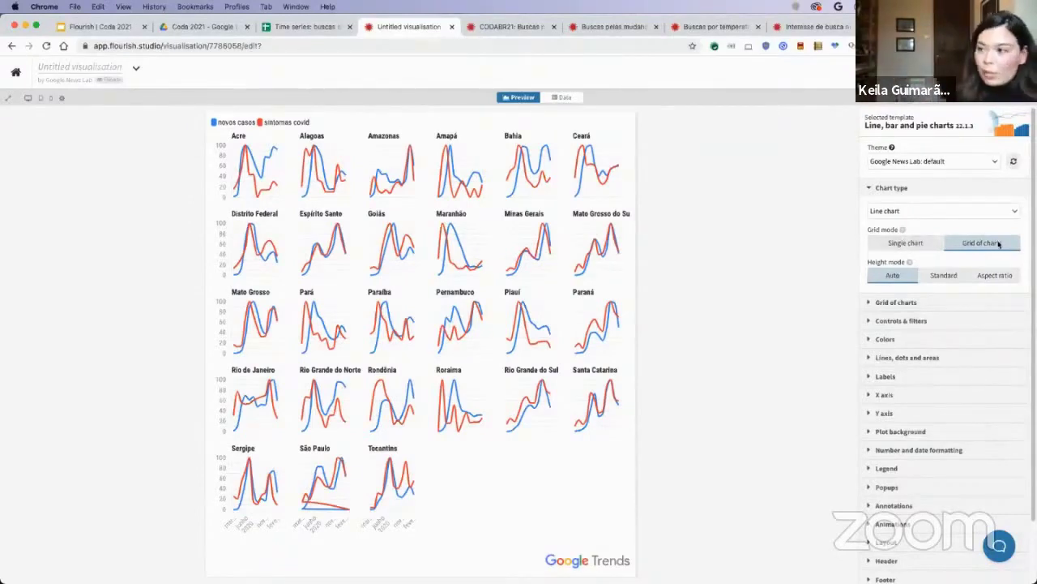
pyautogui.click(921, 303)
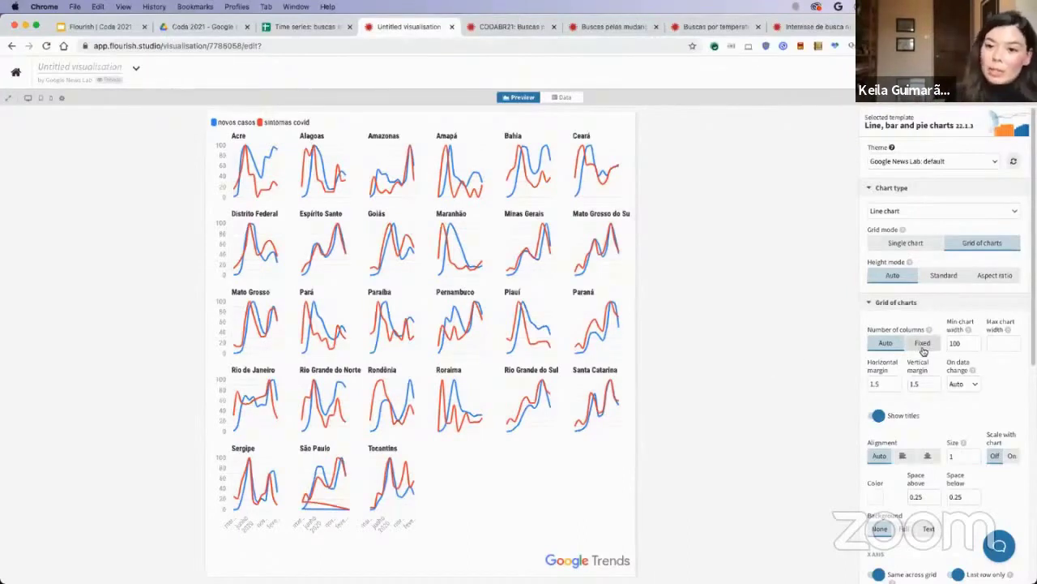
pyautogui.click(50, 97)
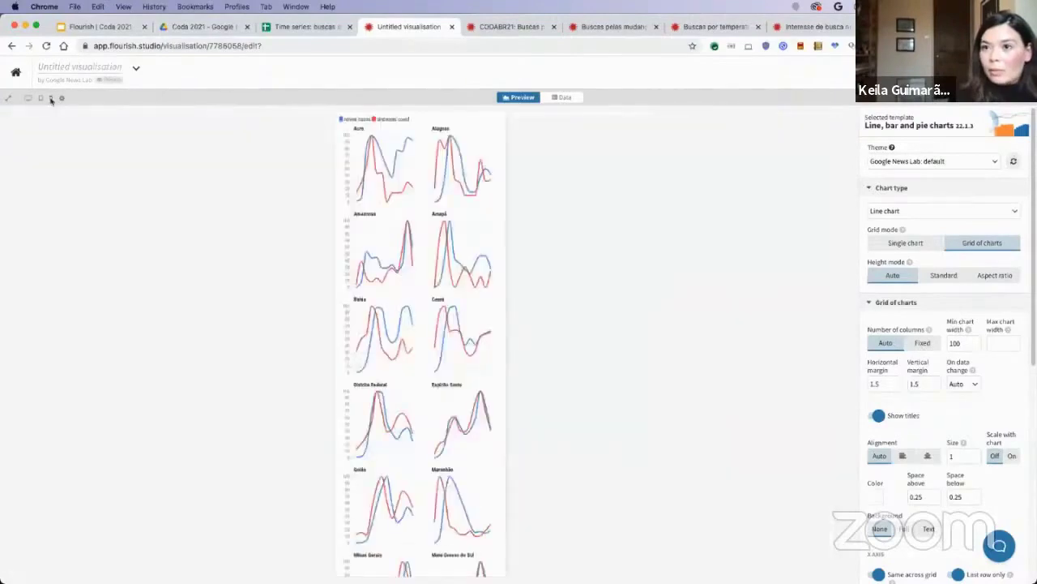